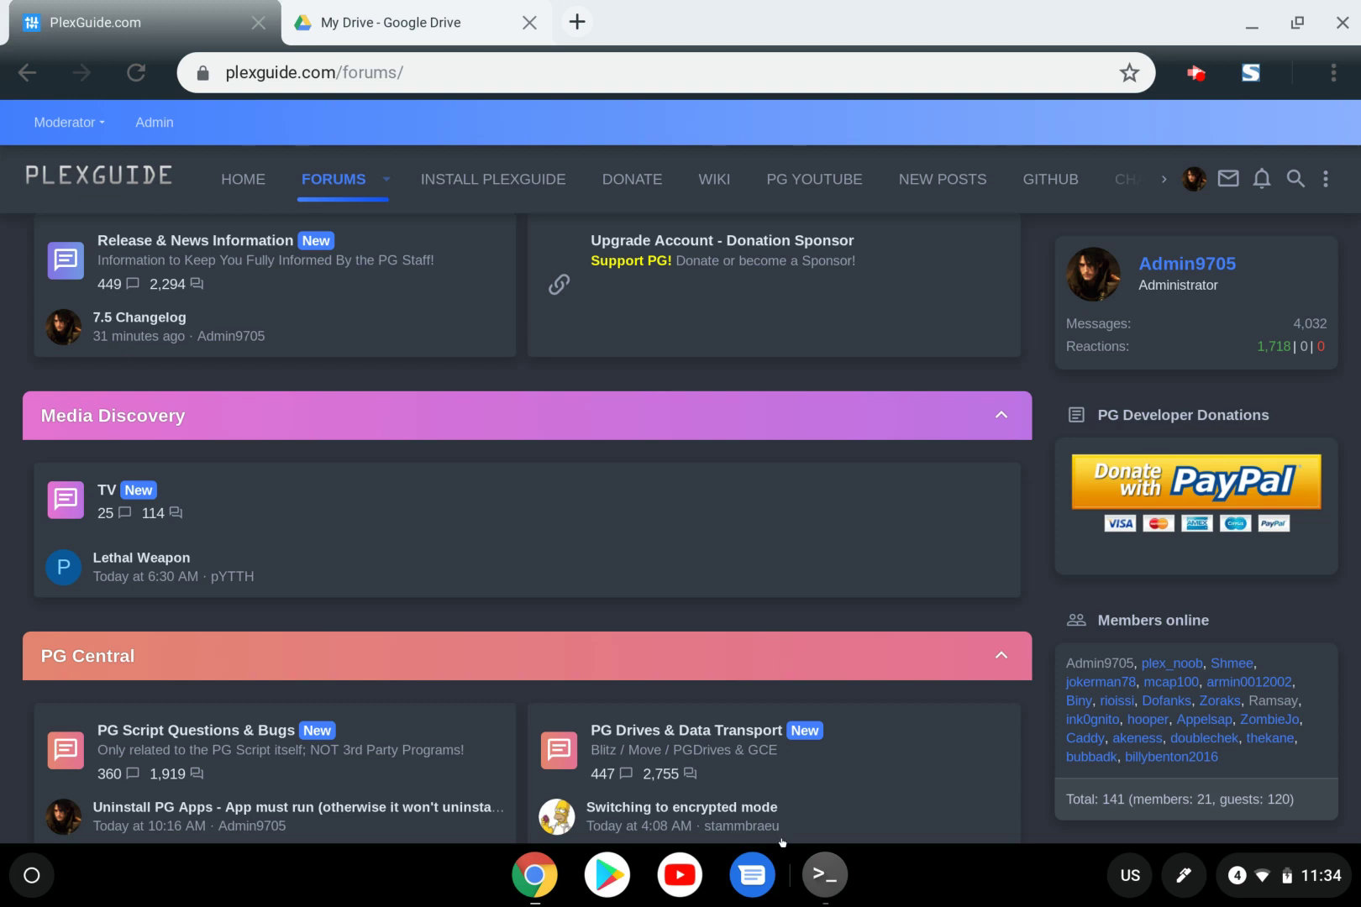
Open a terminal window from the ChromeOS shelf and enter the plexguide command
left_click(808, 872)
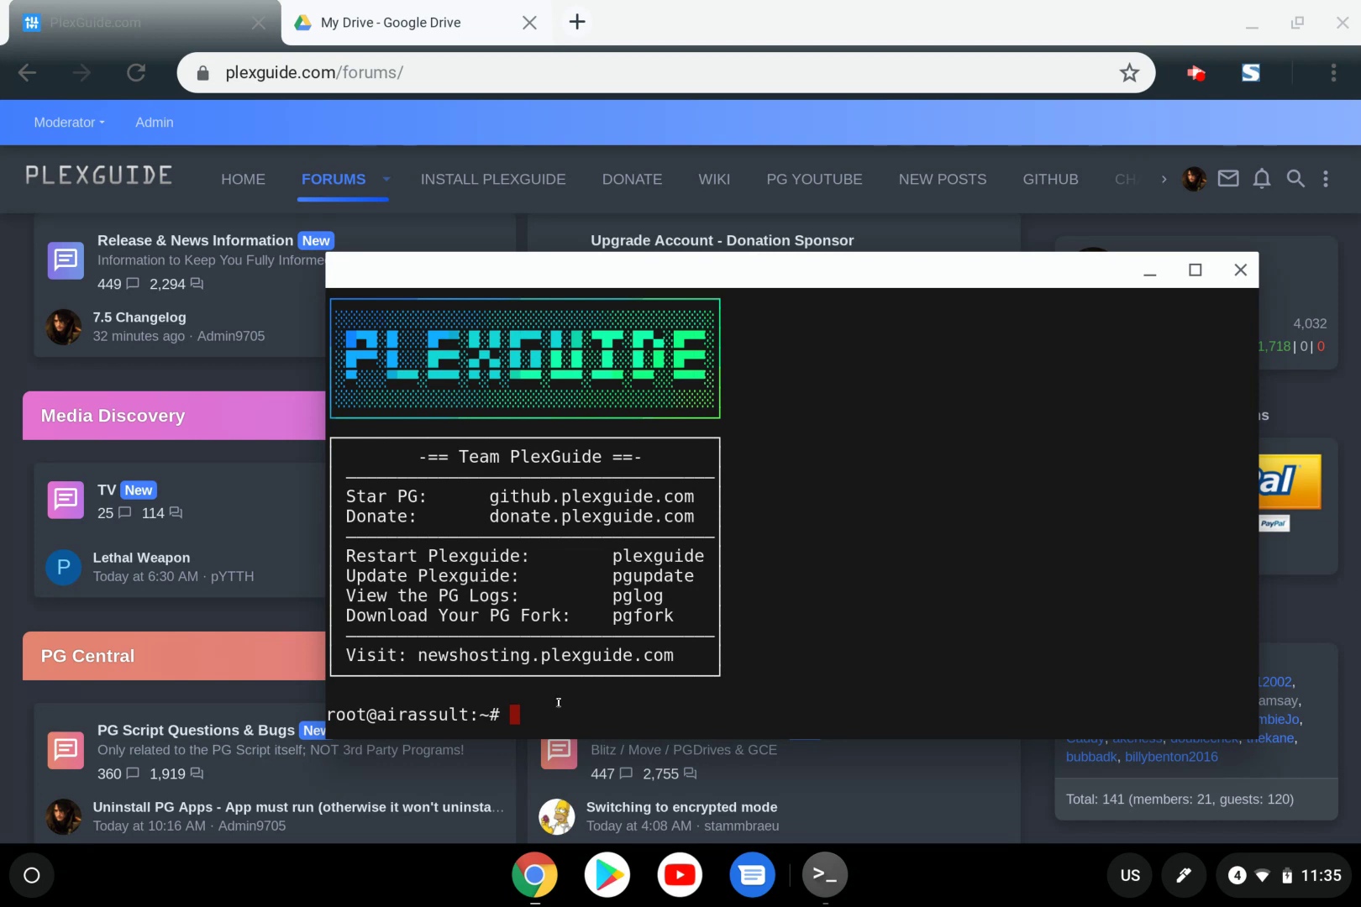
type("plexguide")
Launch the PlexGuide main menu, then choose Tools (6) and PG Vault (1)
key("Return")
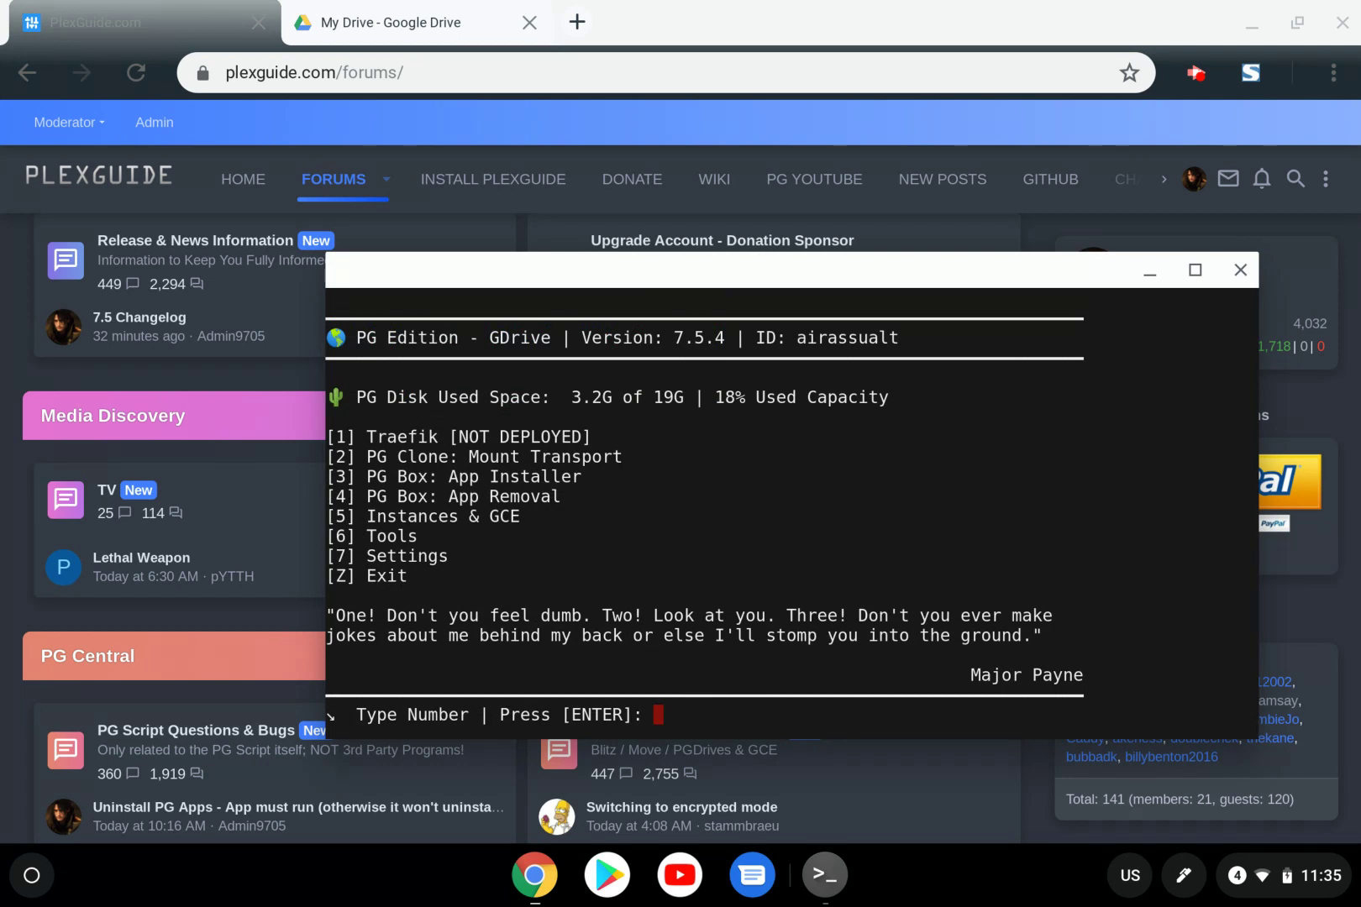
type("6")
key("Return")
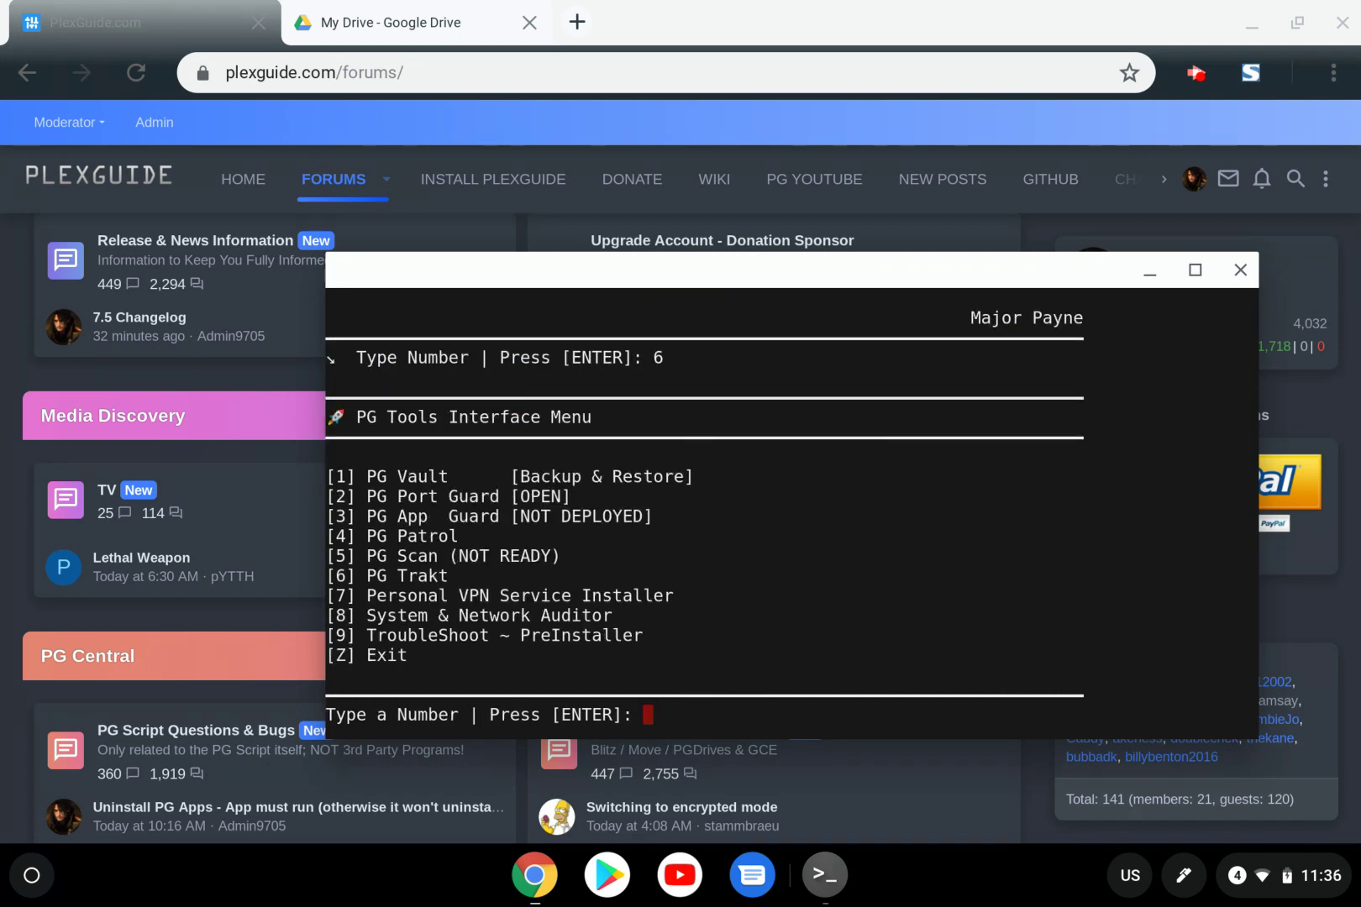
type("1")
key("Return")
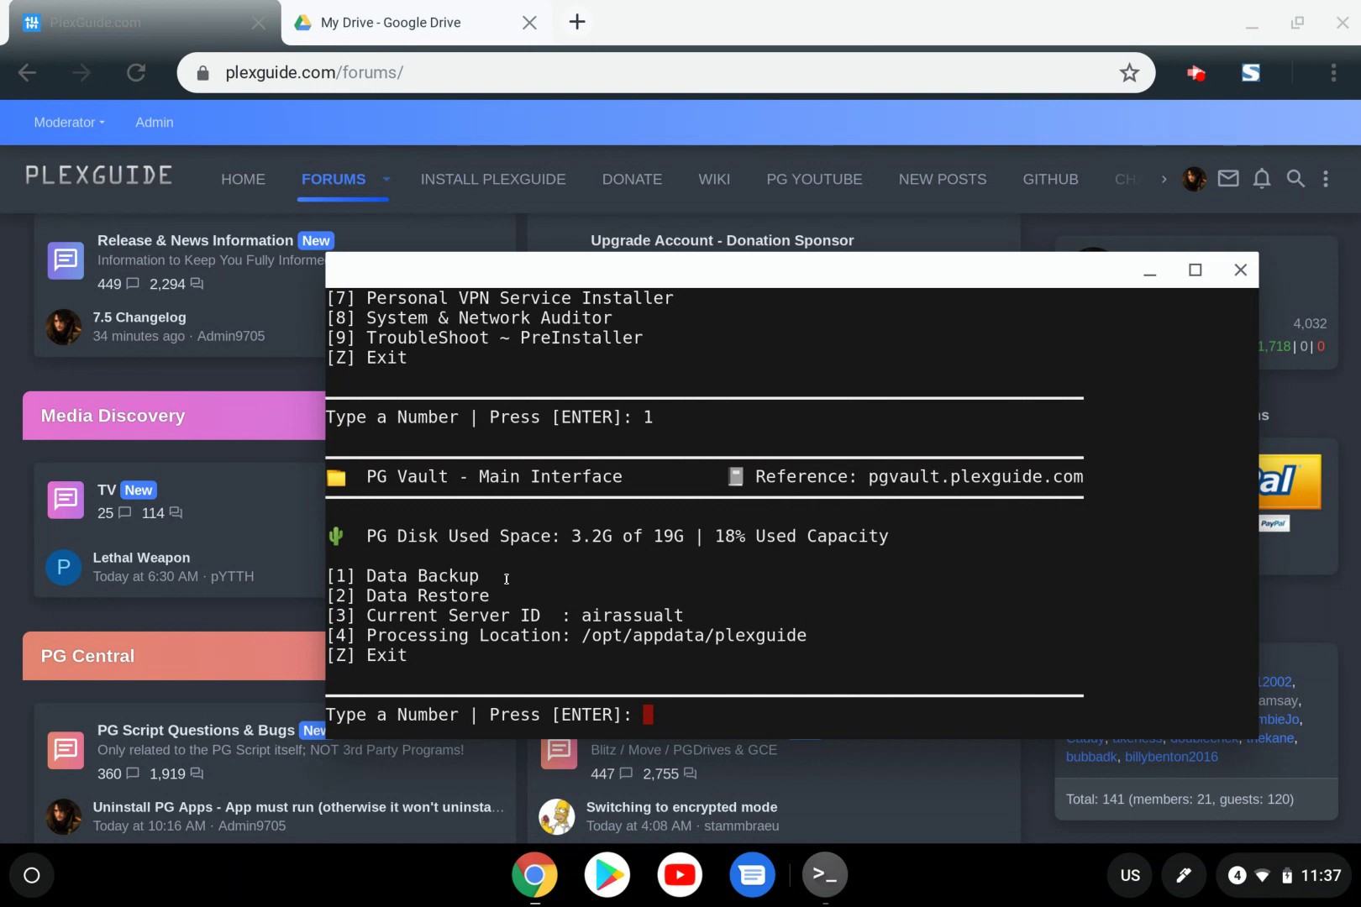
Choose Data Backup (1) and add nzbget to the backup queue
type("1")
key("Return")
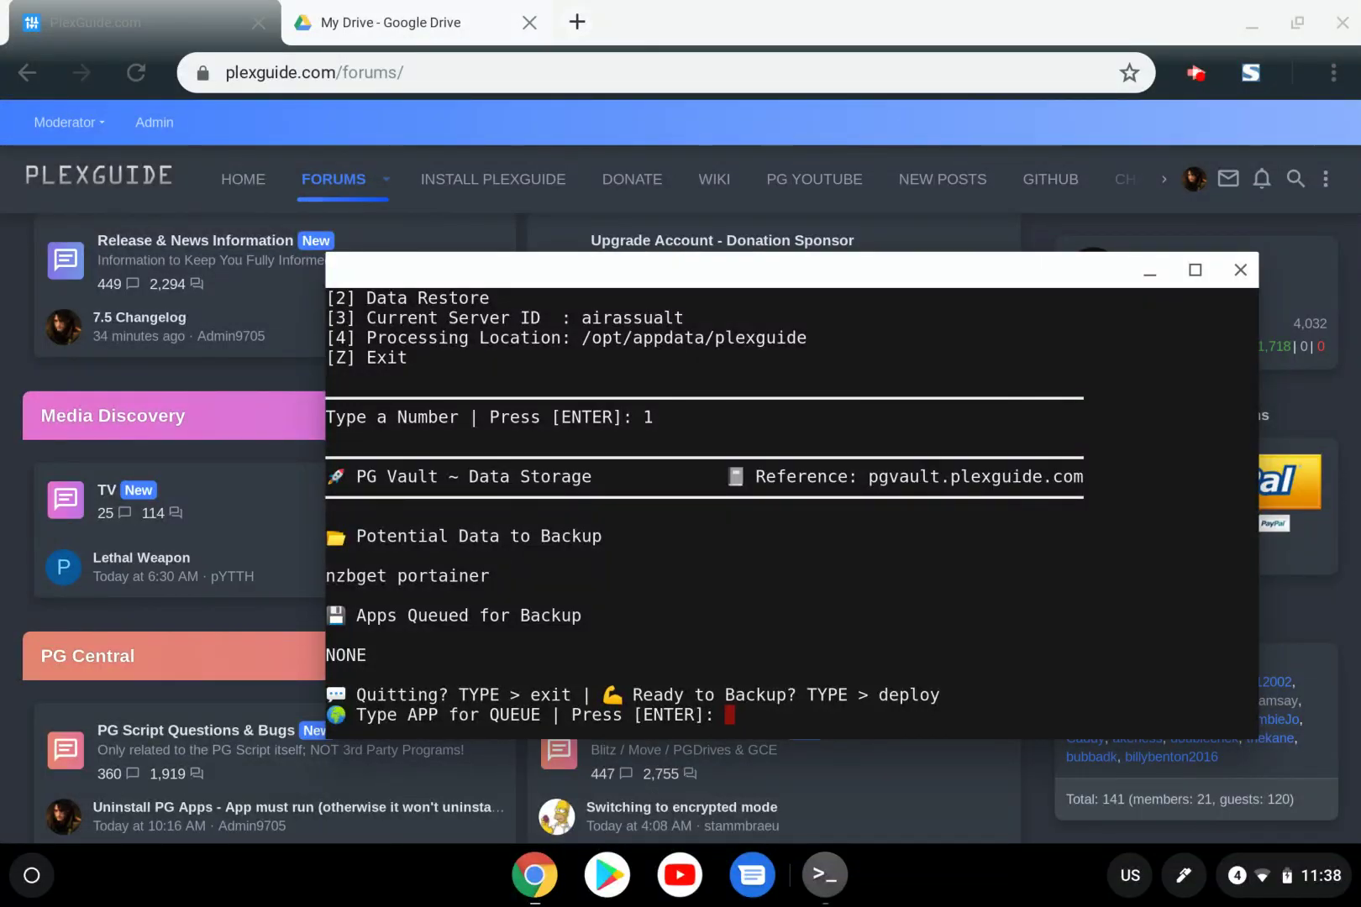
type("nzbeg")
key("BackSpace")
key("BackSpace")
type("get")
key("Return")
Add portainer to the queue and start the backup with deploy
type("p")
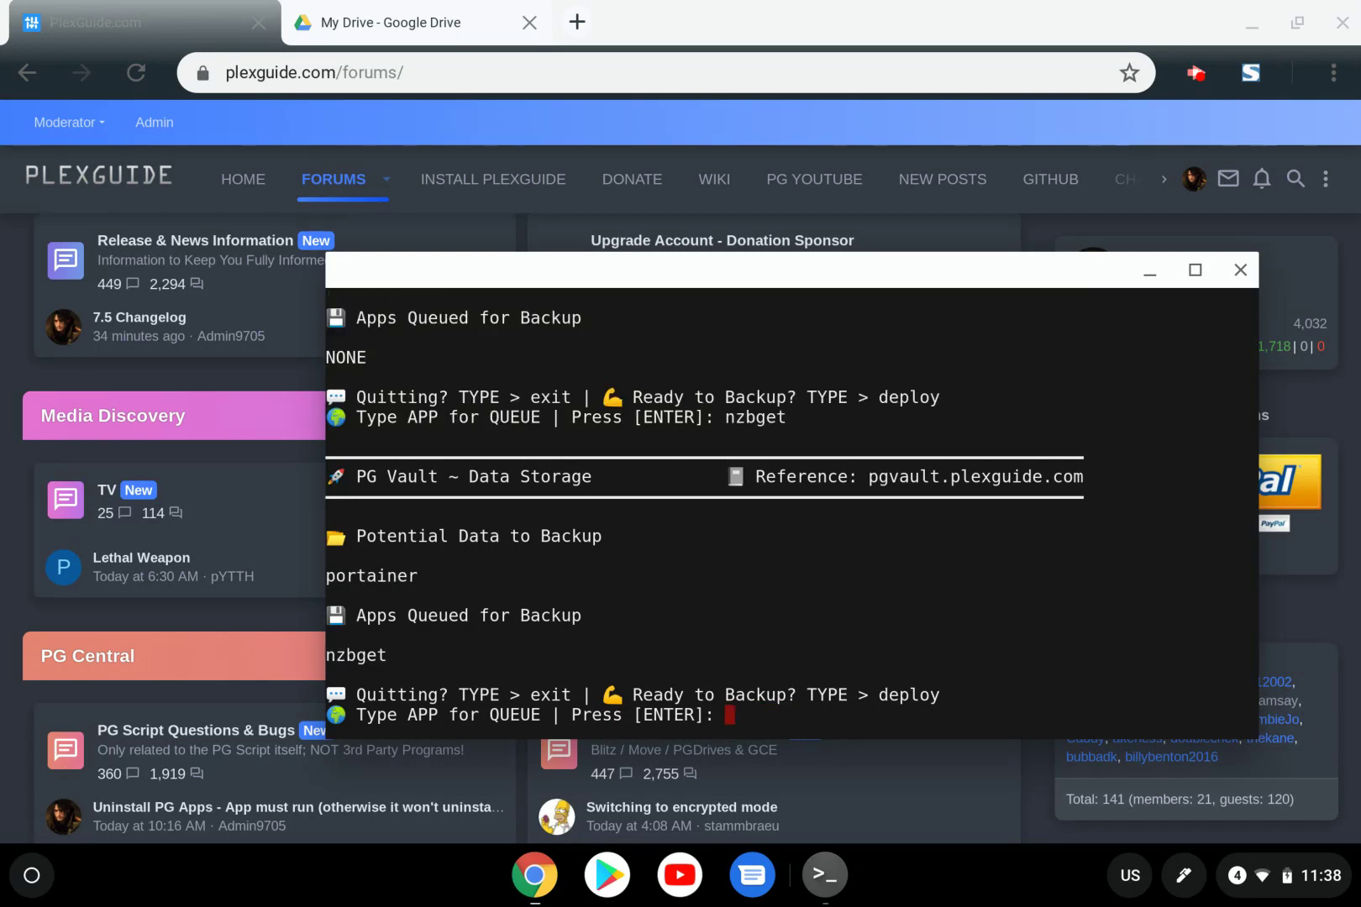
type("ortainer")
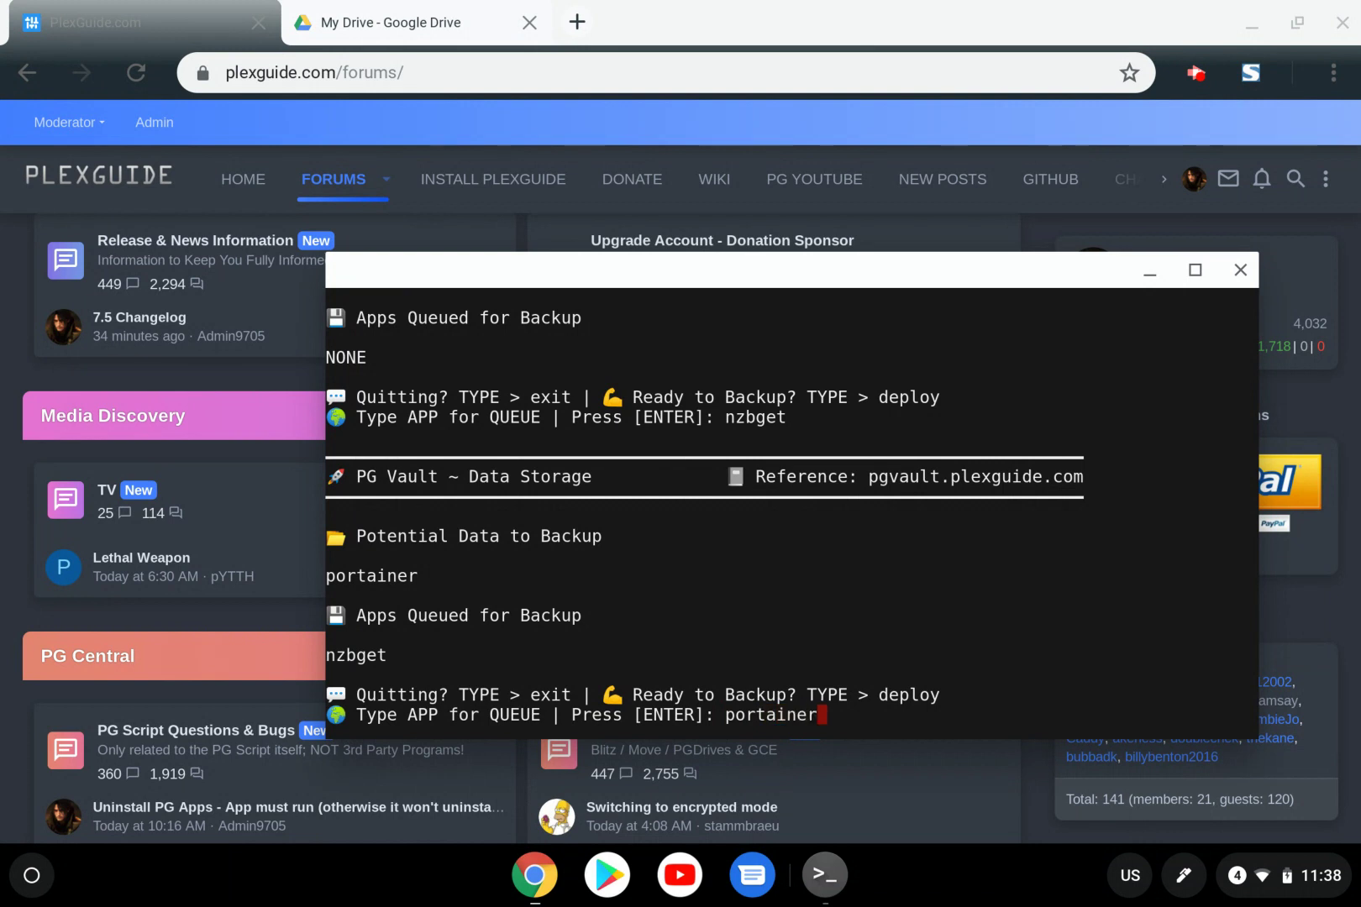
key("Return")
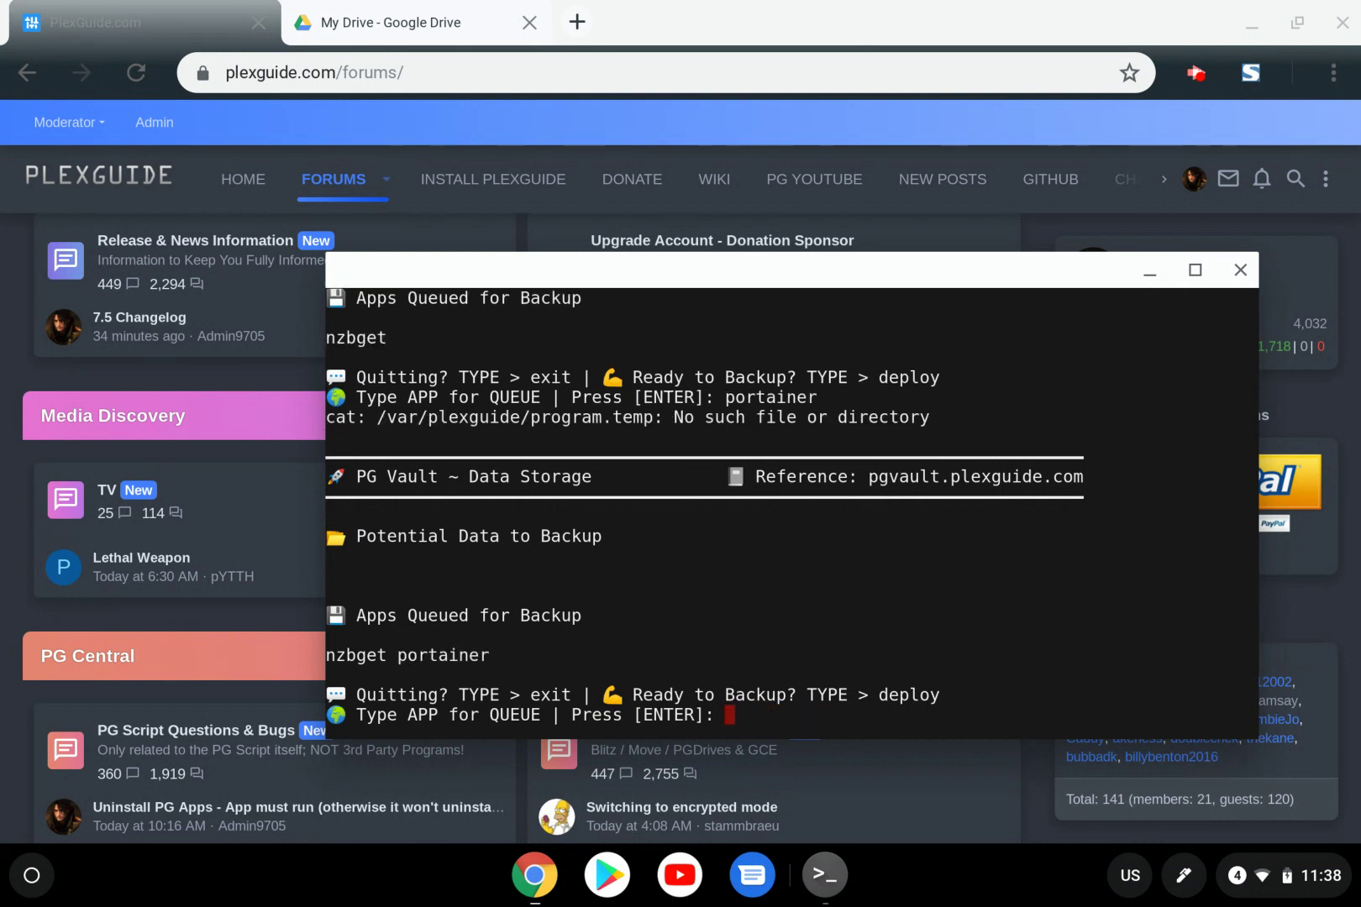
type("deploy")
key("Return")
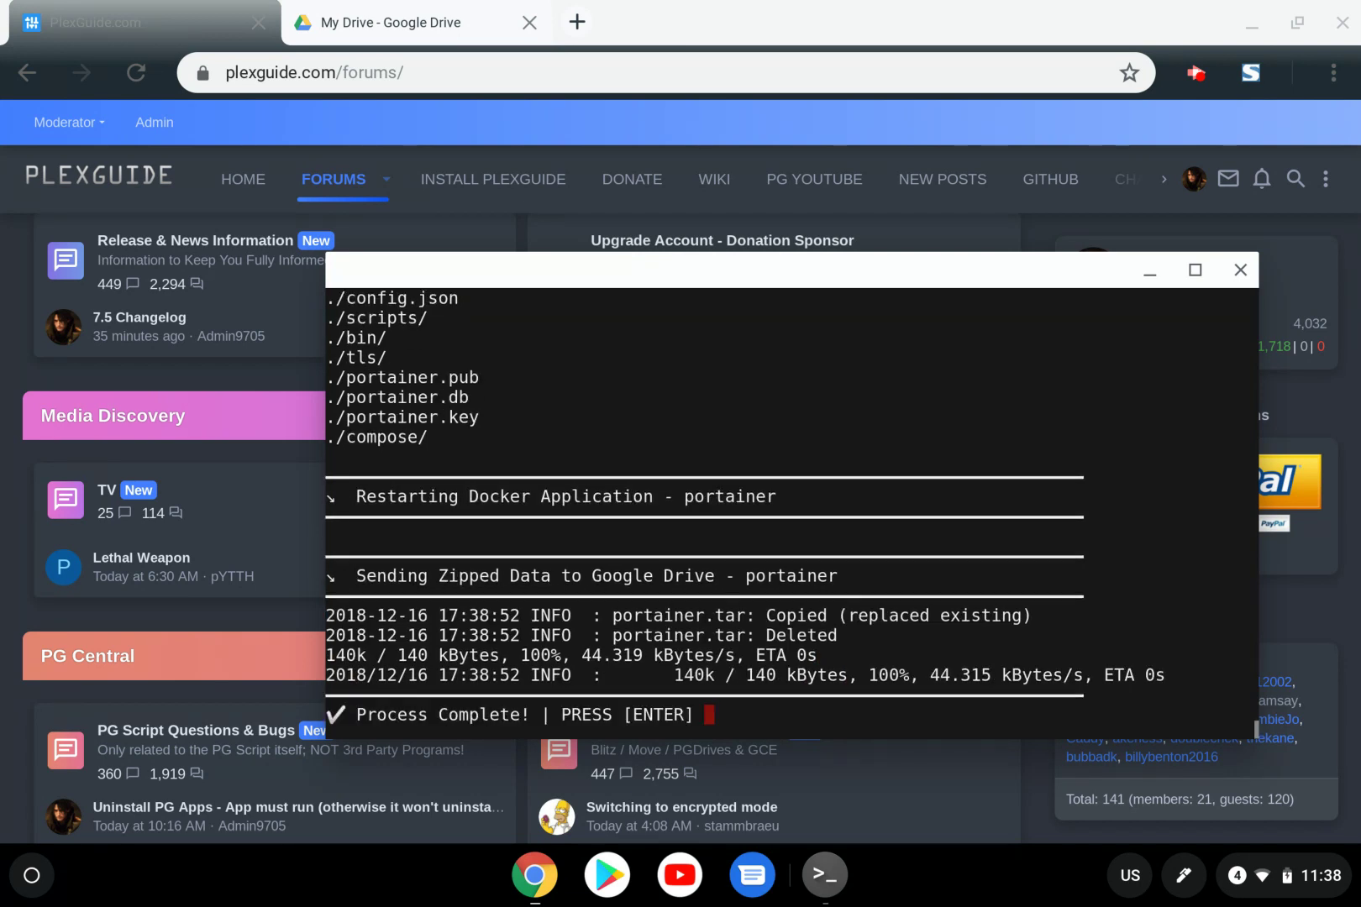
Acknowledge the Process Complete screen to return to the PG Vault menu
key("Return")
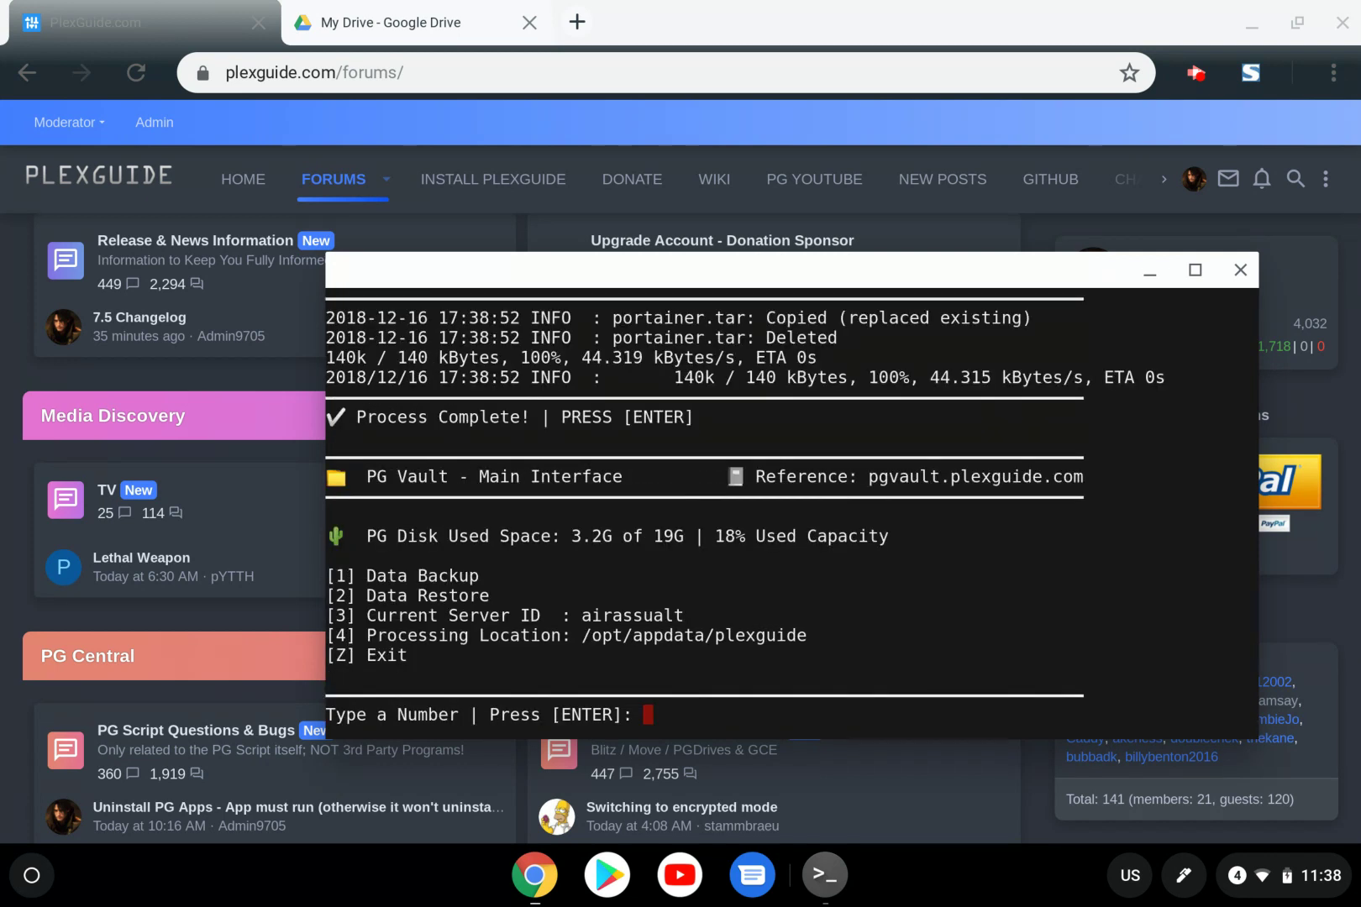
Exit PG Vault to the main menu and open the PGBox multi-app installer (3)
type("z")
key("Return")
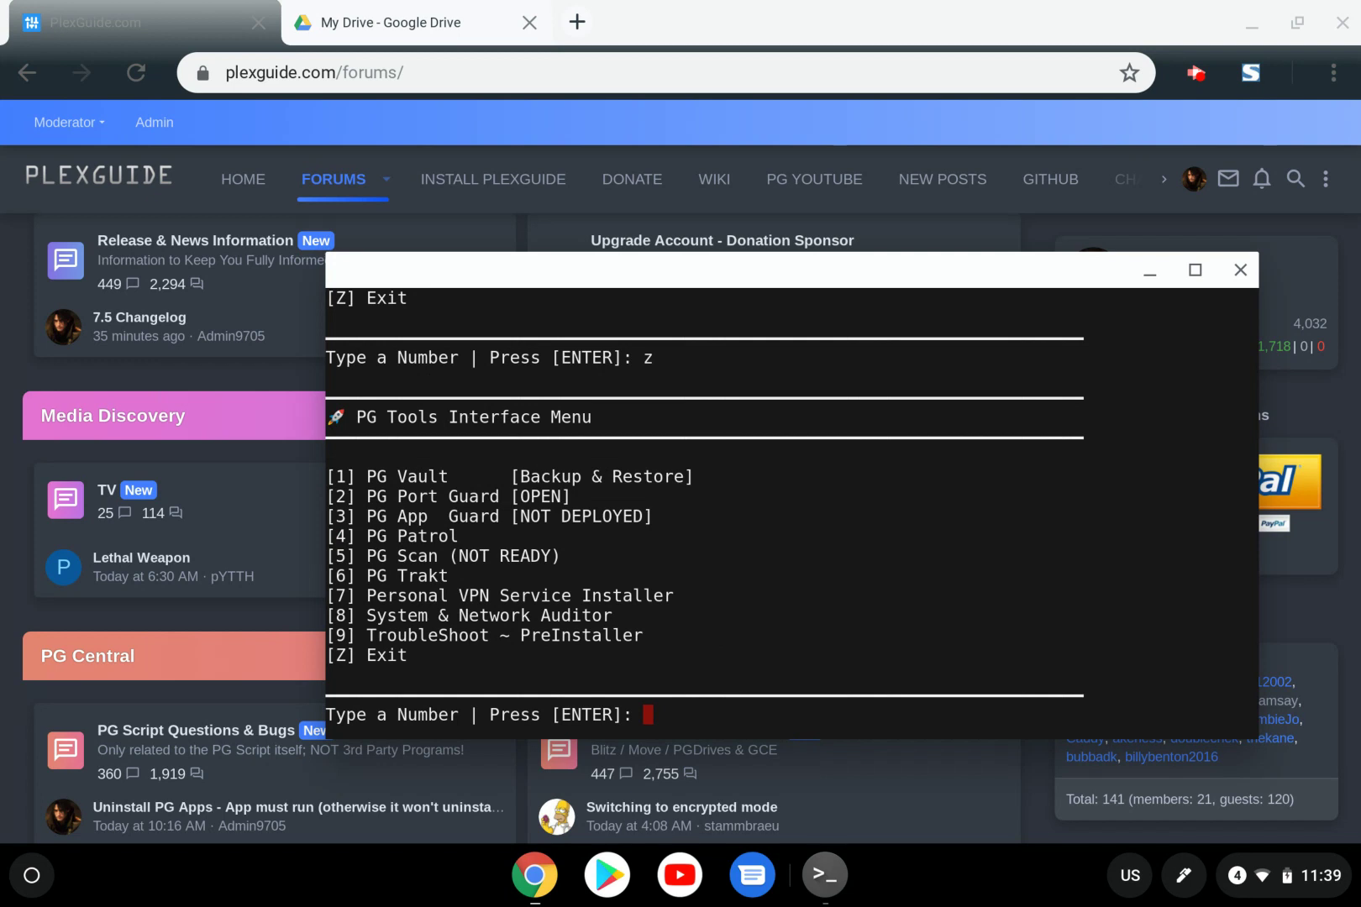
type("z")
key("Return")
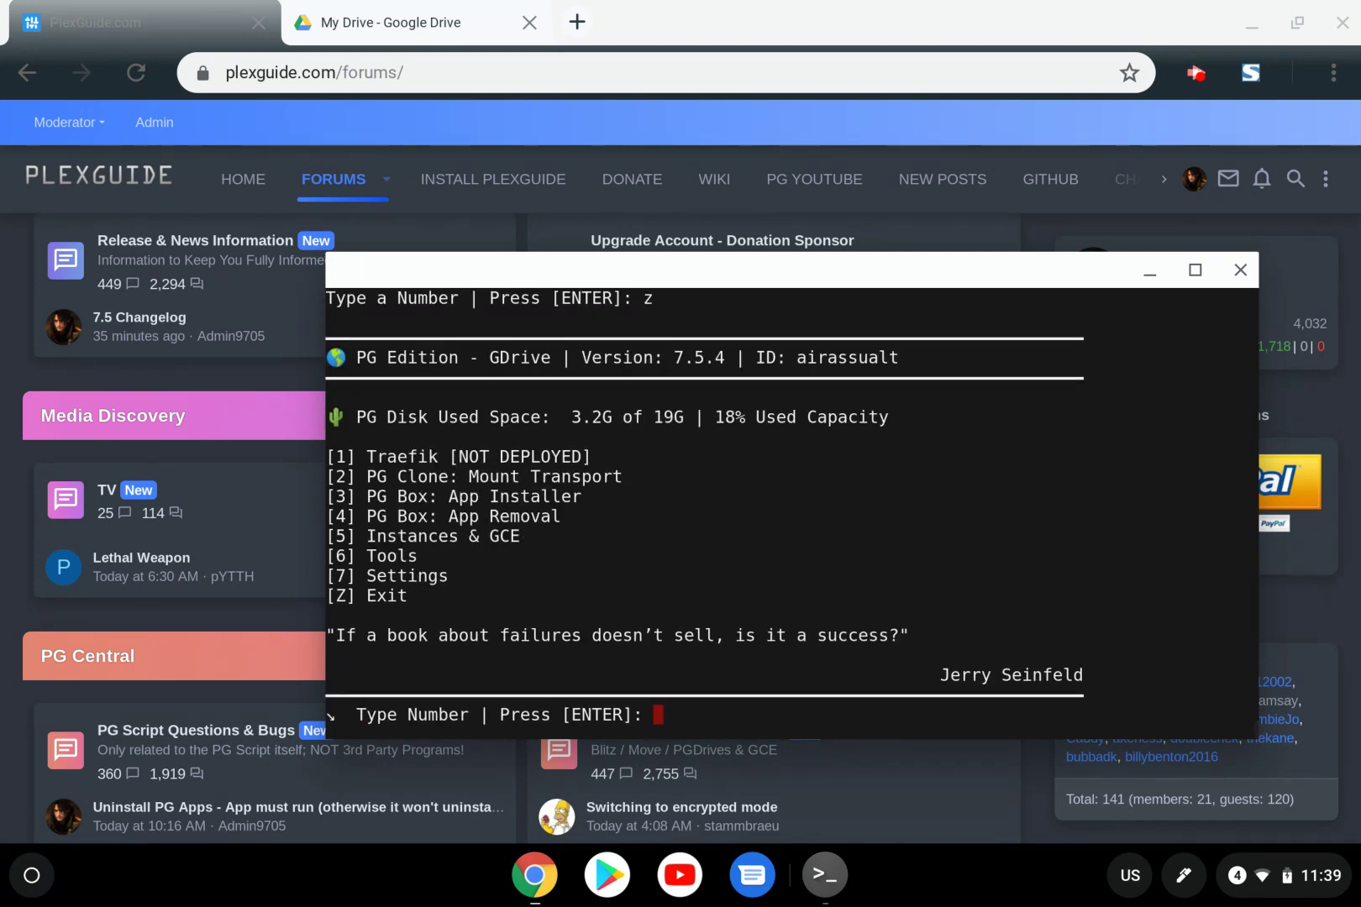
type("3")
key("Return")
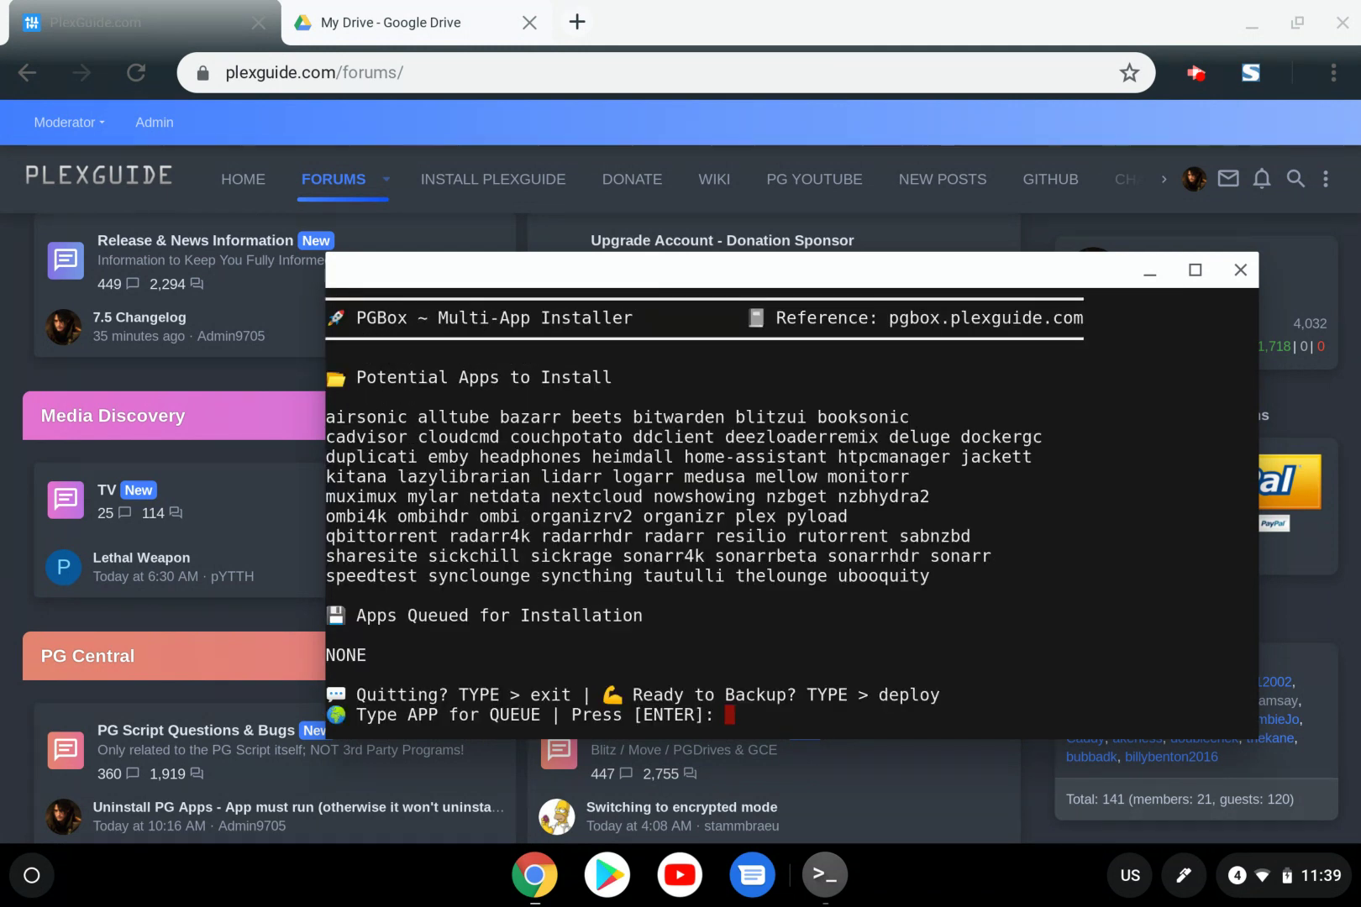
Queue radarr and medusa for installation
type("radarr")
key("Return")
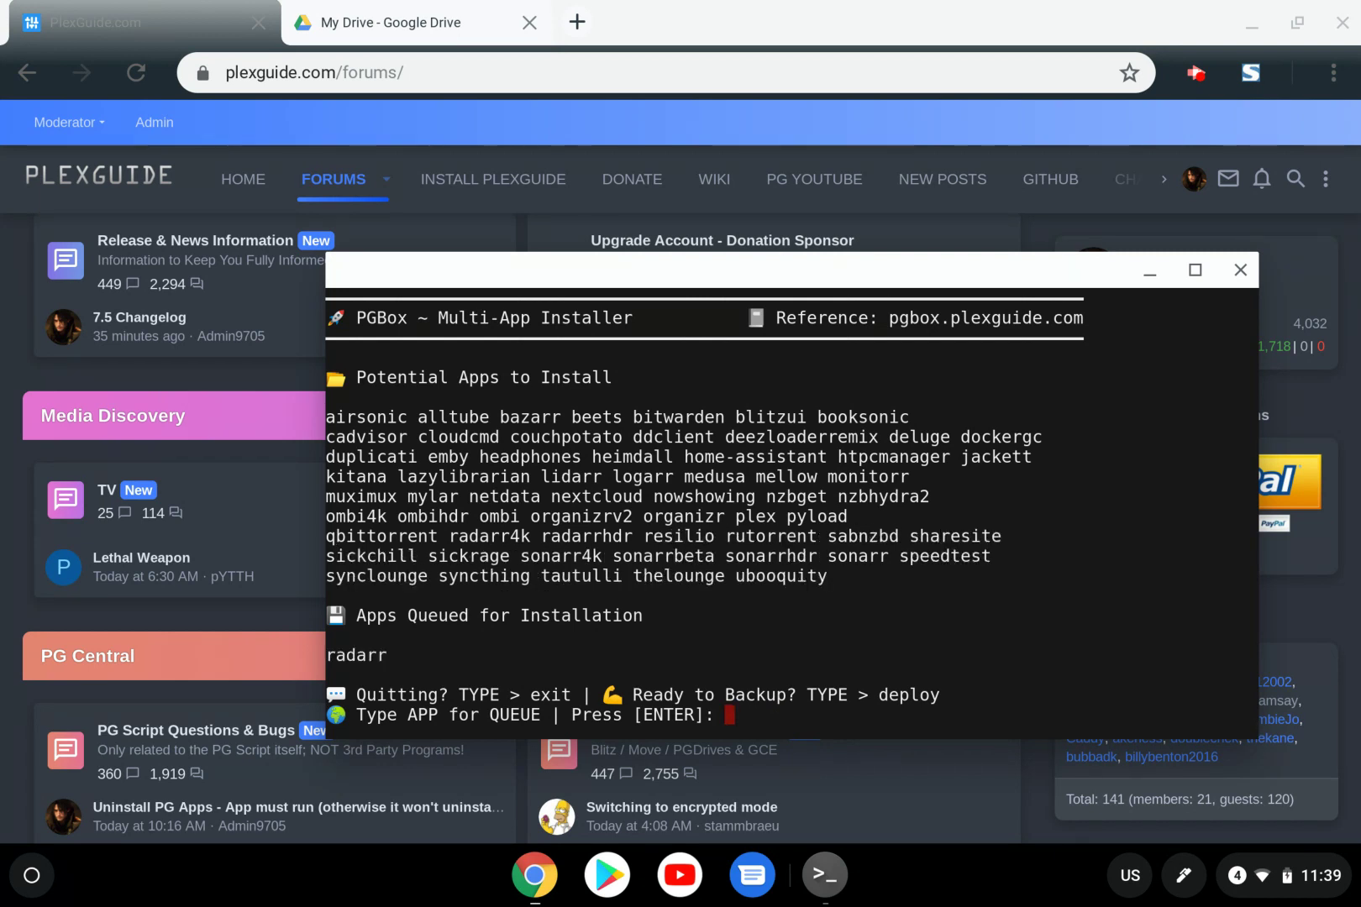
type("n")
key("BackSpace")
type("medusa")
key("Return")
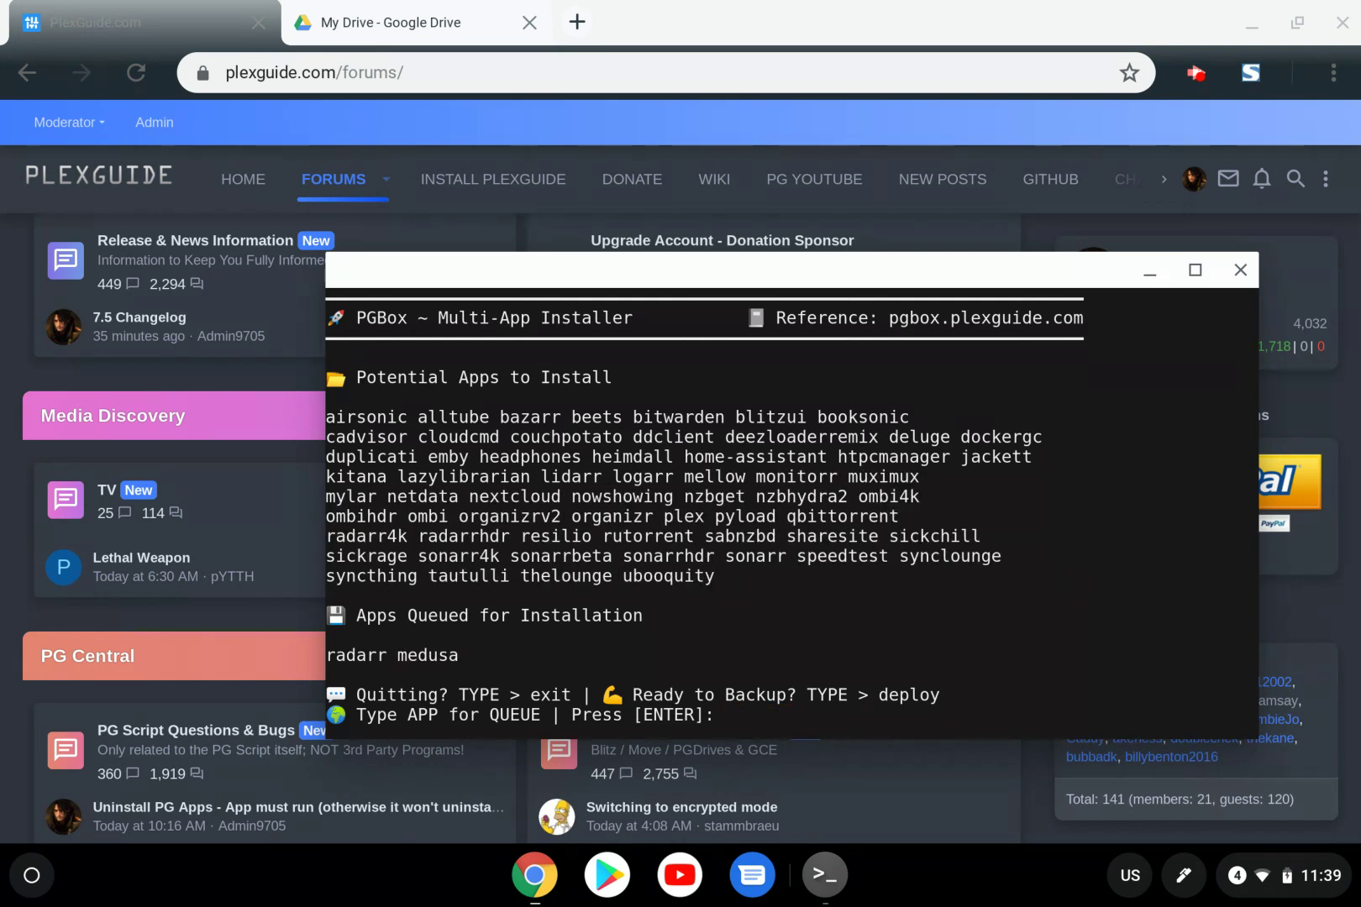
Deploy the queued apps with the linuxserver/radarr image, skipping scheduled backup jobs (1)
type("deploy")
key("Return")
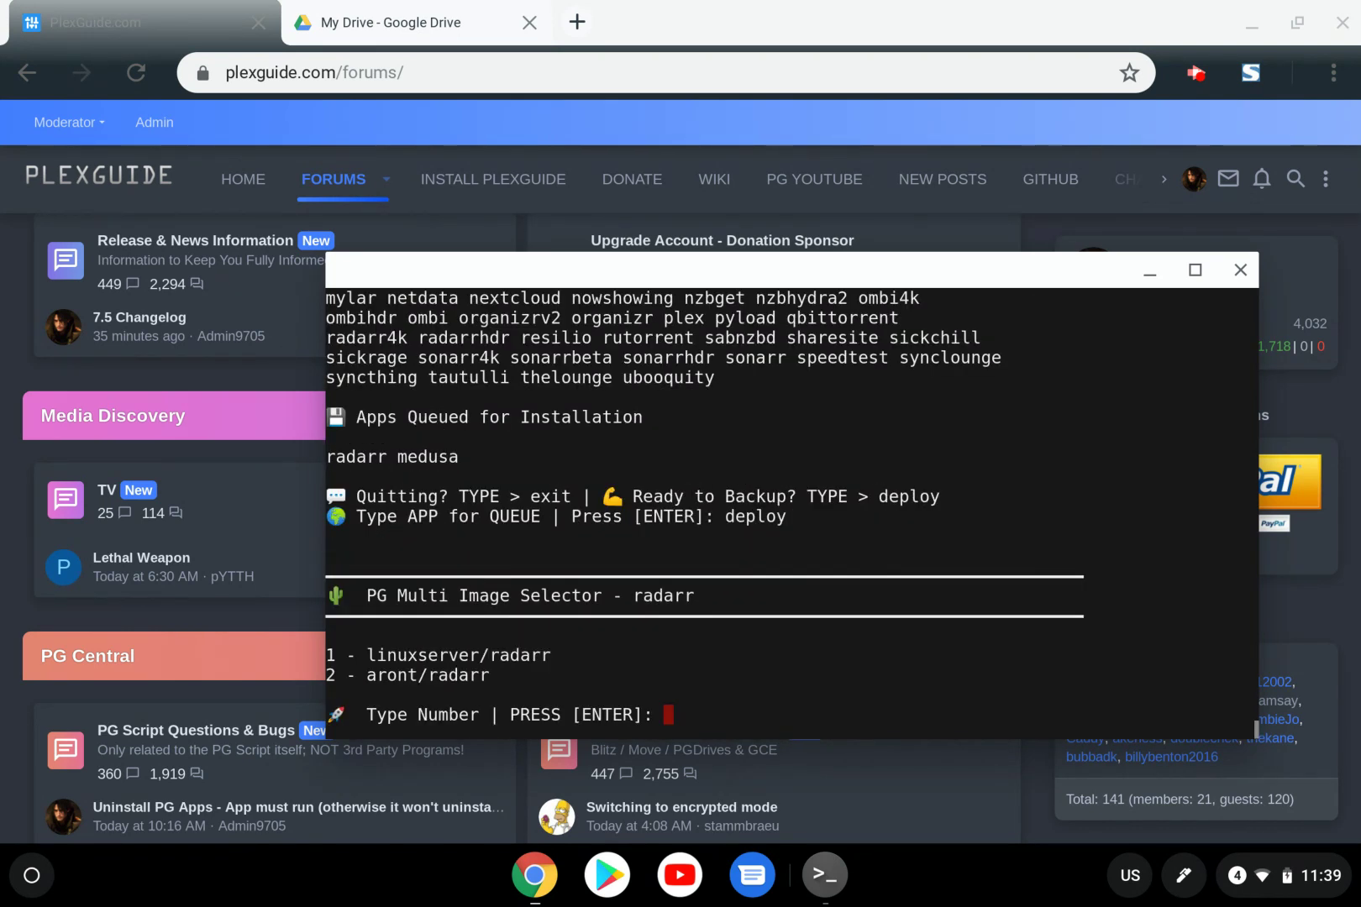
type("1")
key("Return")
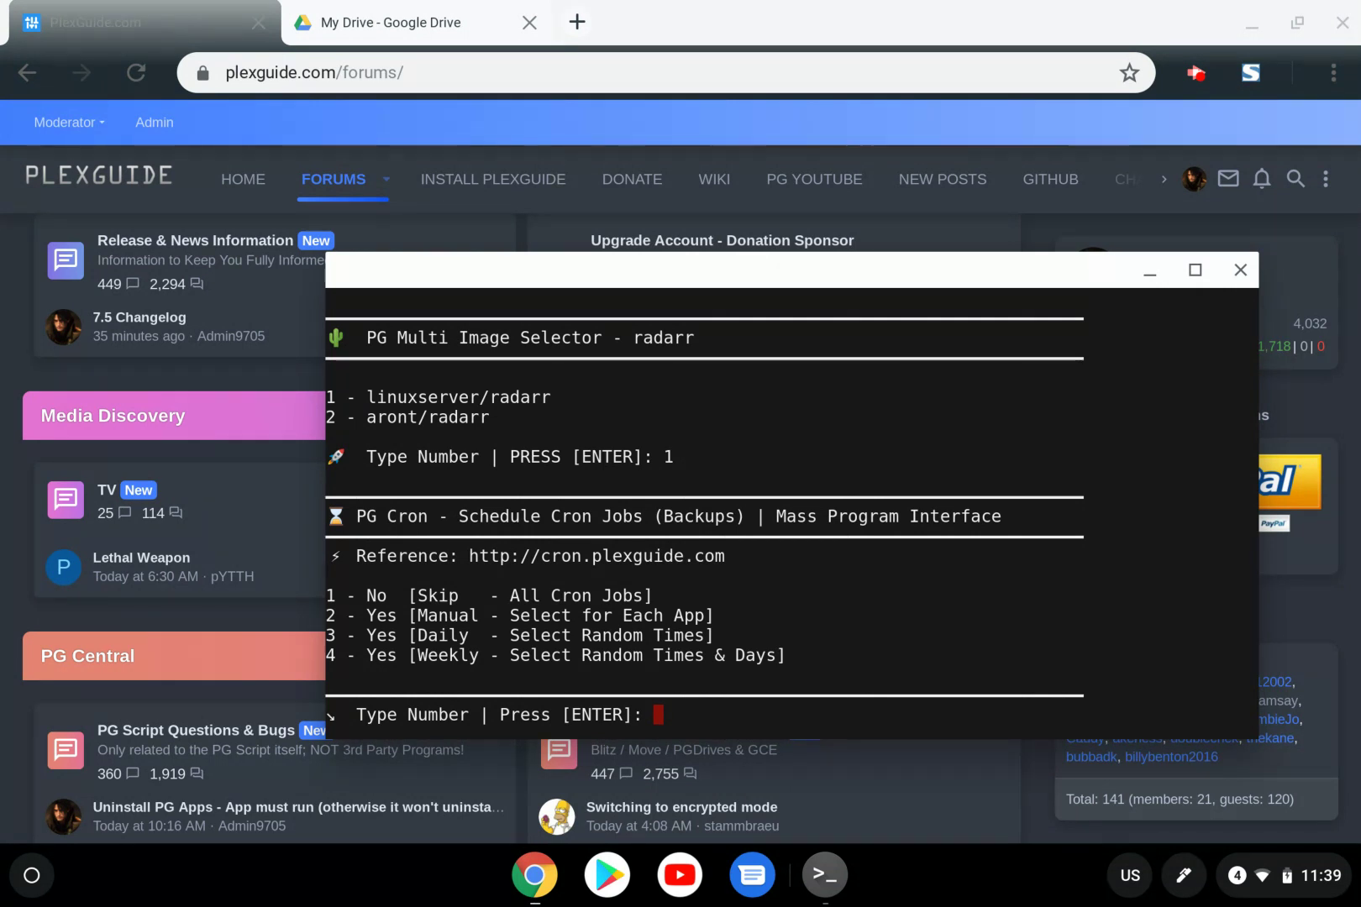
type("1")
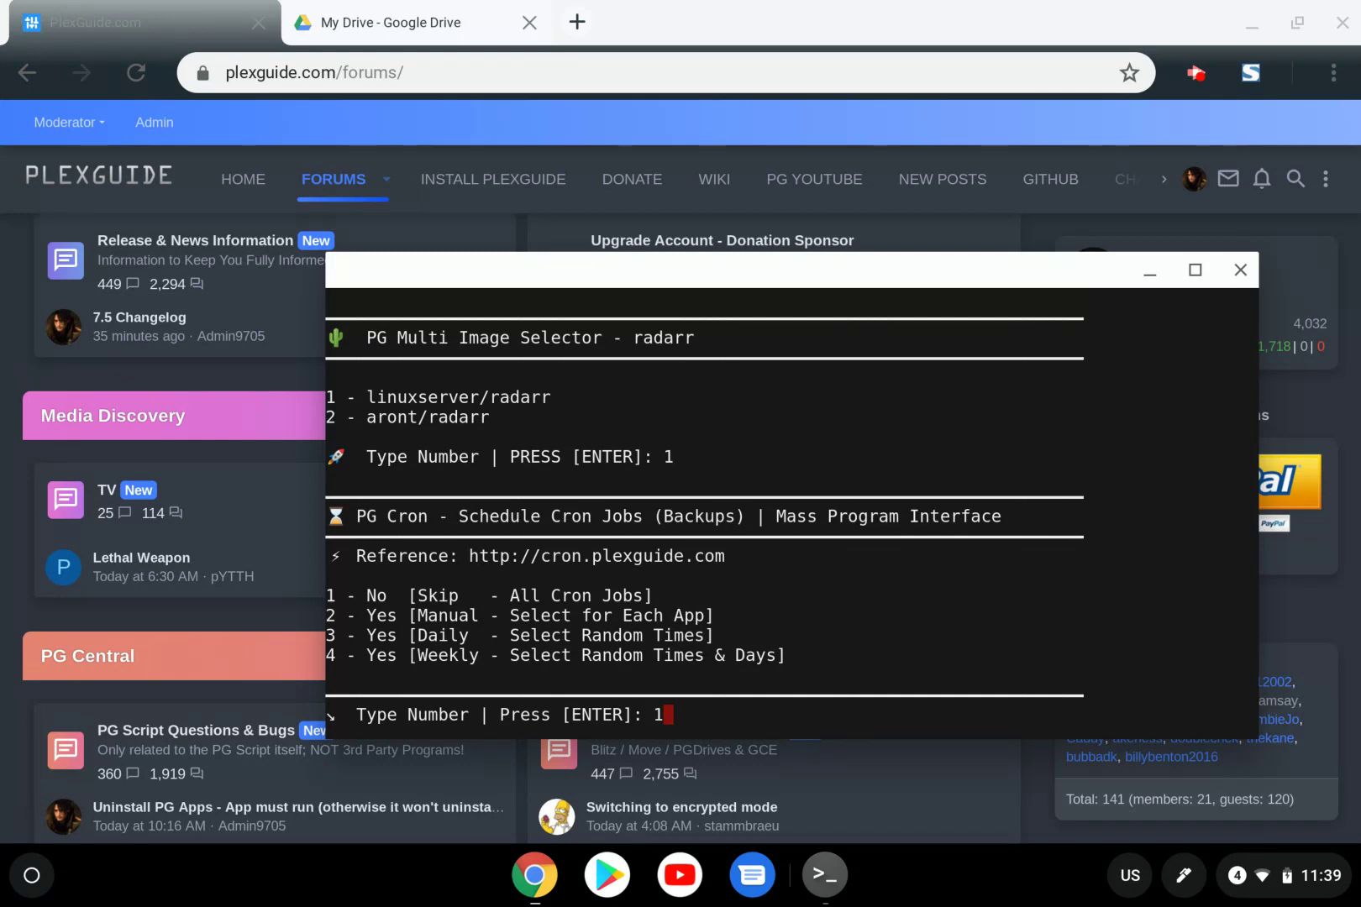
key("Return")
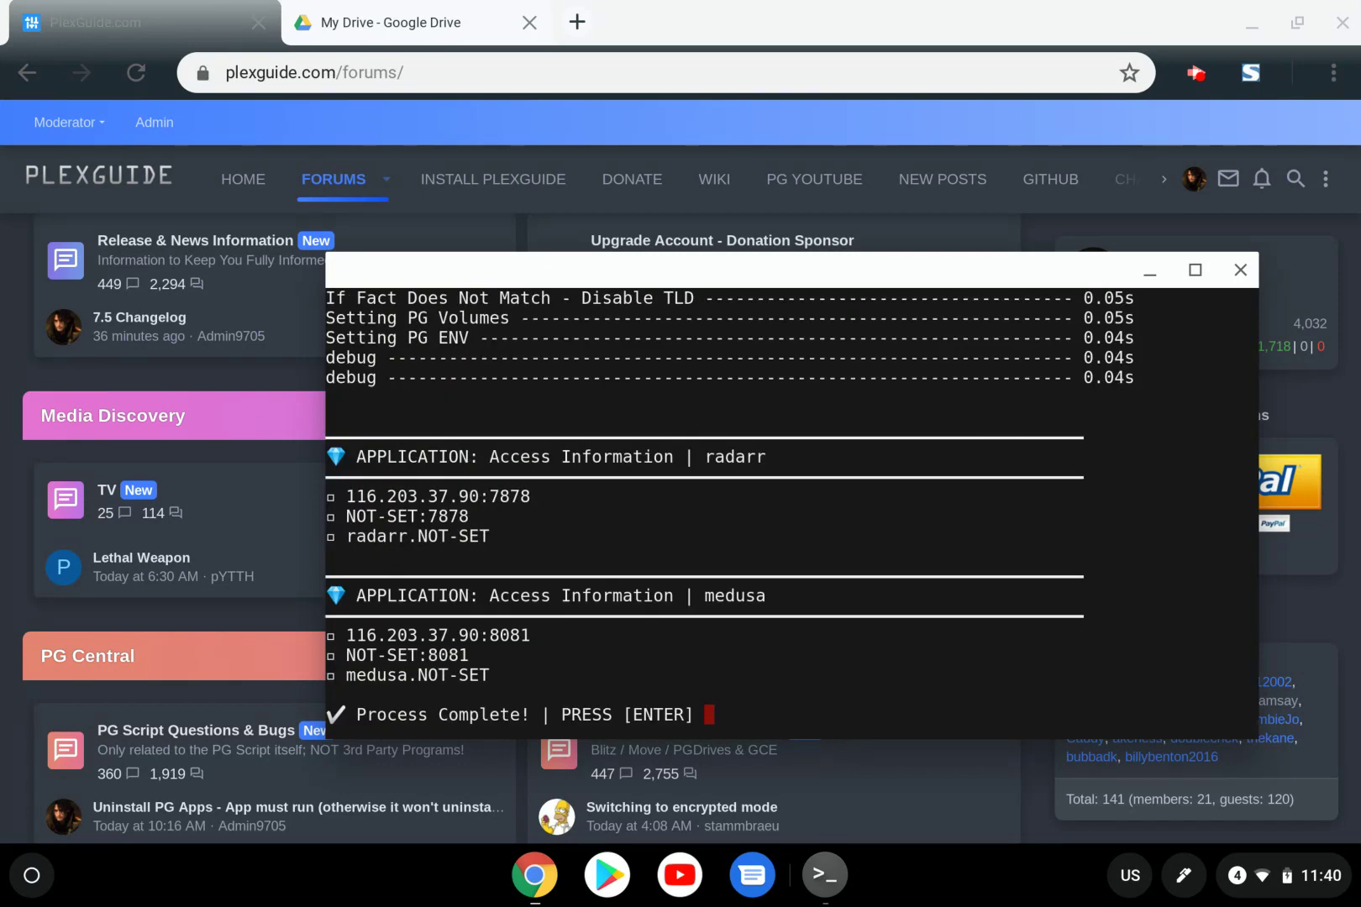
Return to the main menu and go to Tools (6), PG Vault (1), Data Backup (1)
key("Return")
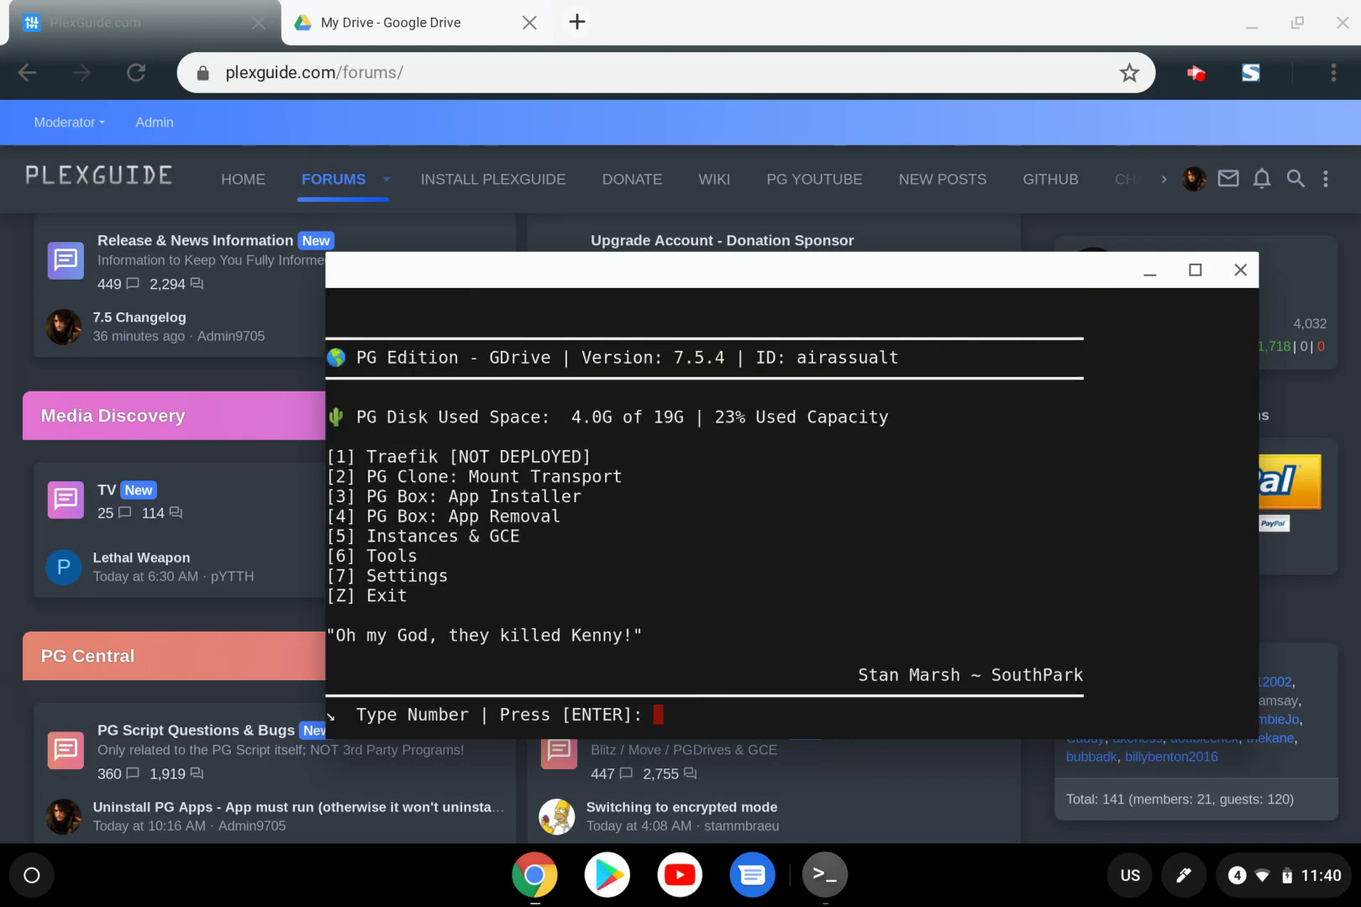
type("6")
key("Return")
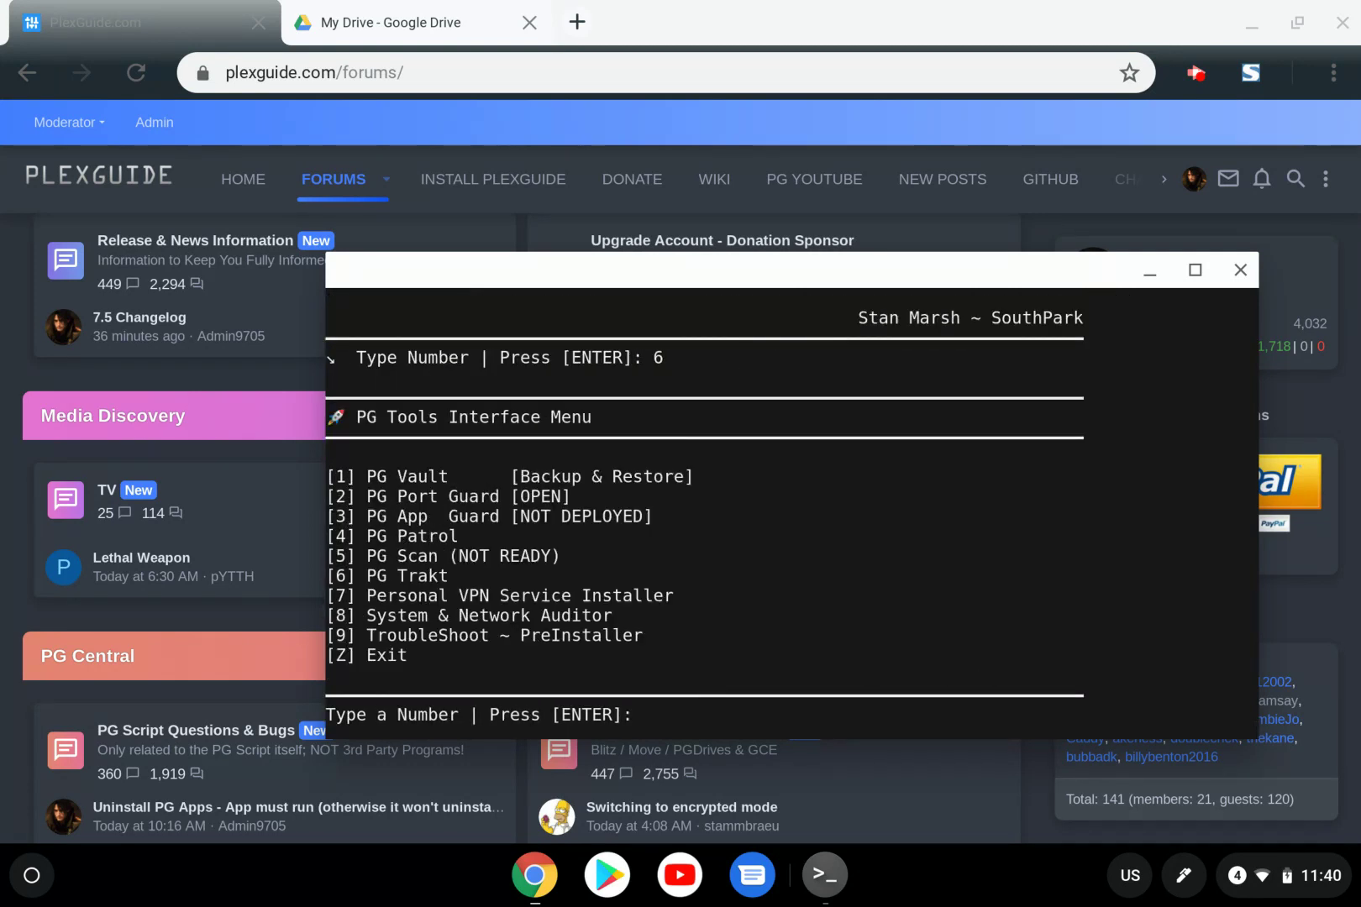
type("1")
key("Return")
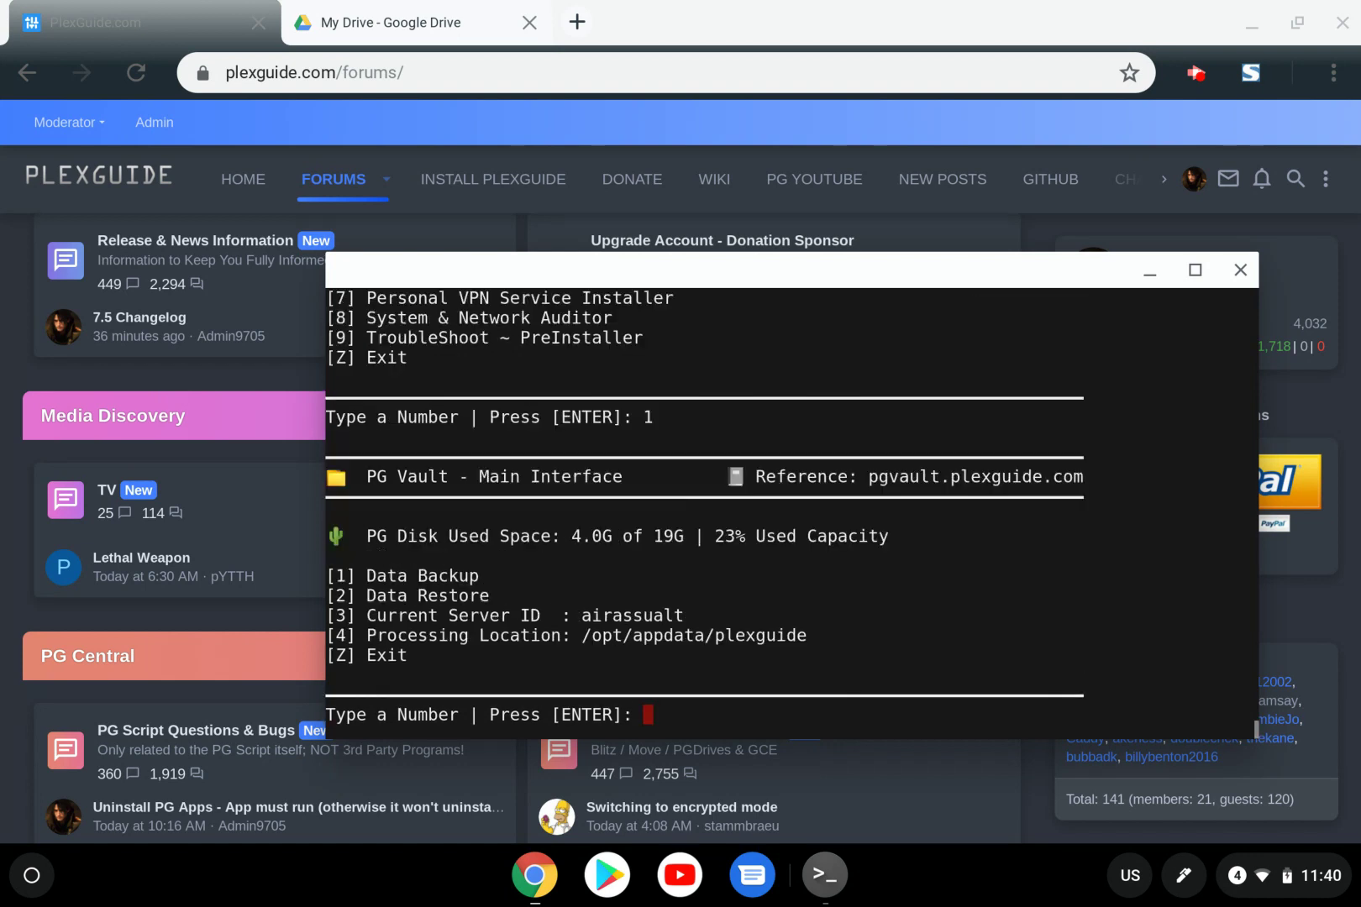
type("1")
key("Return")
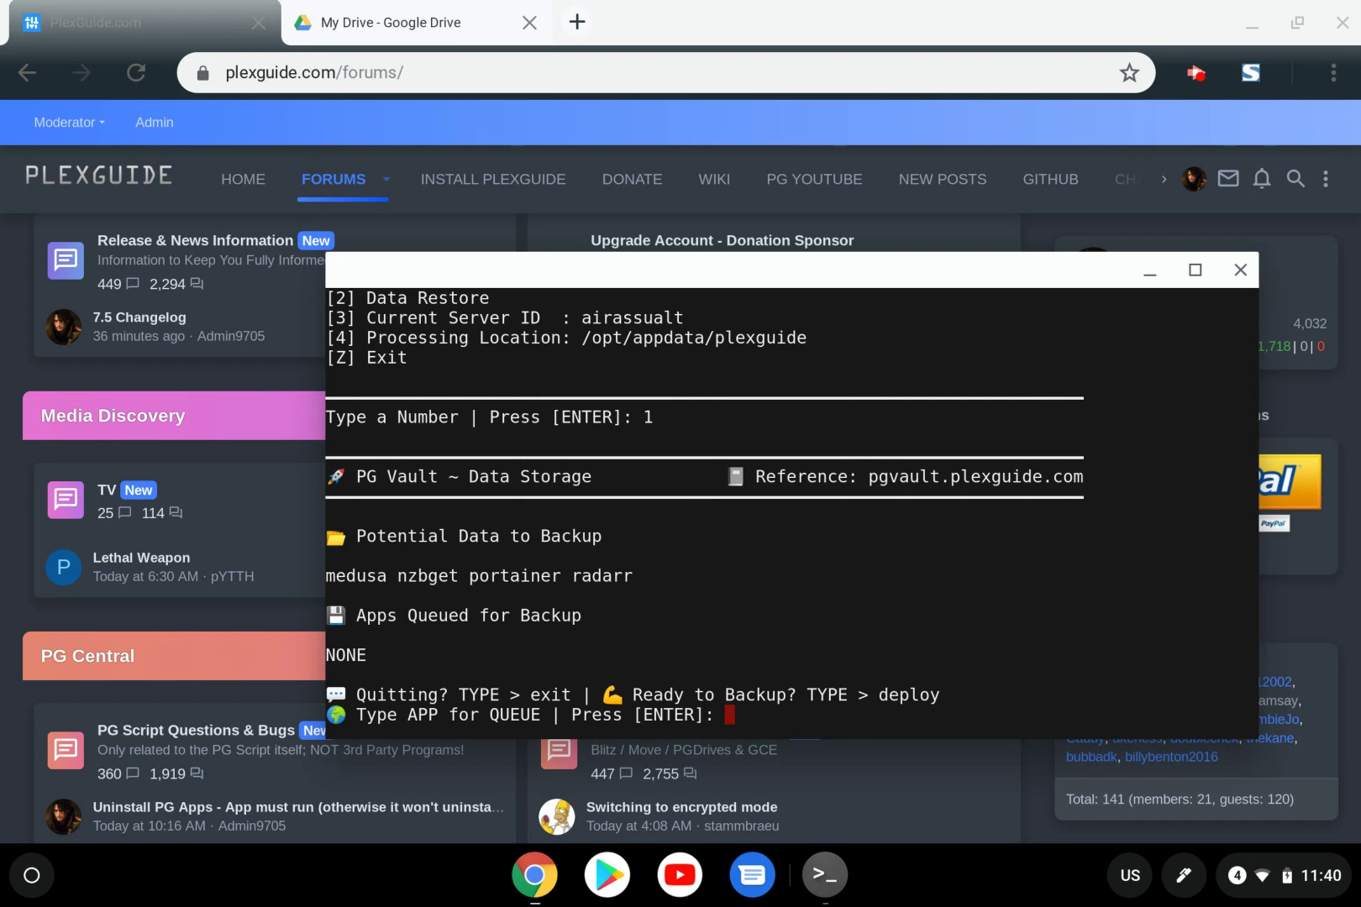
Queue medusa, nzbget and radarr, then start the backup with deploy
type("medusa")
key("Return")
type("nzb")
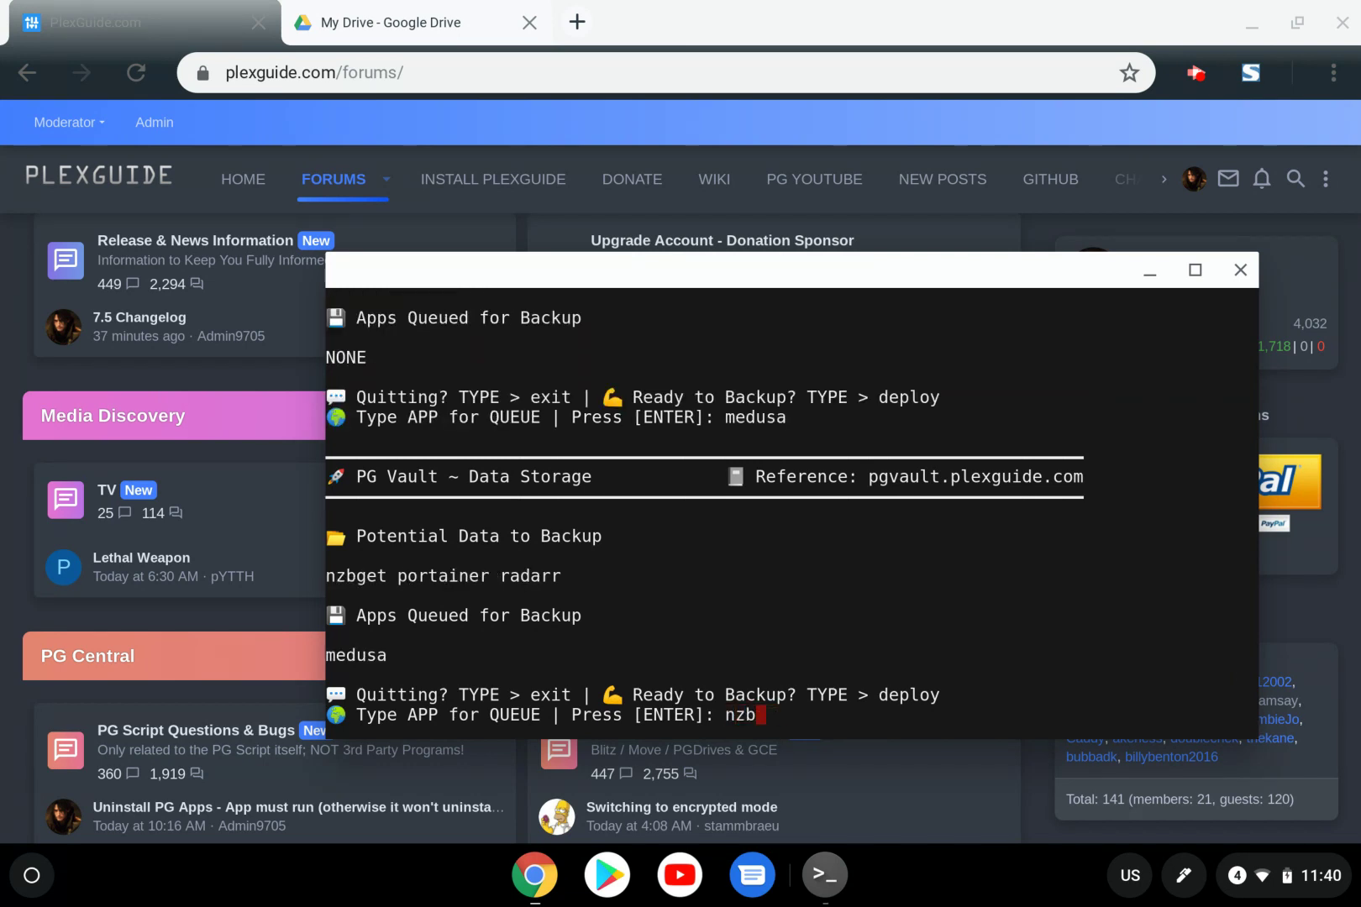
type("ge")
type("t")
key("Return")
type("radarr")
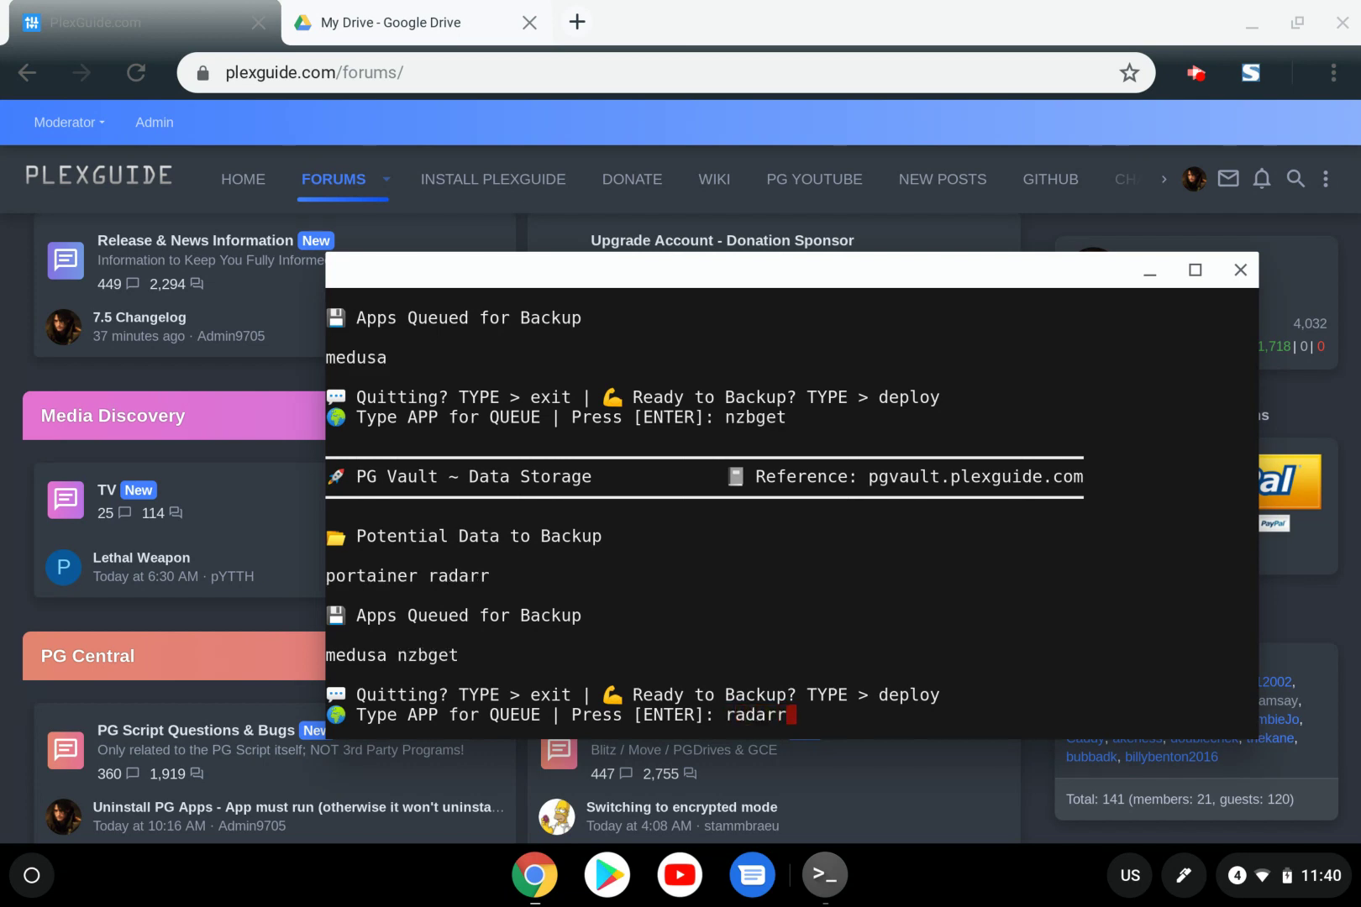
key("Return")
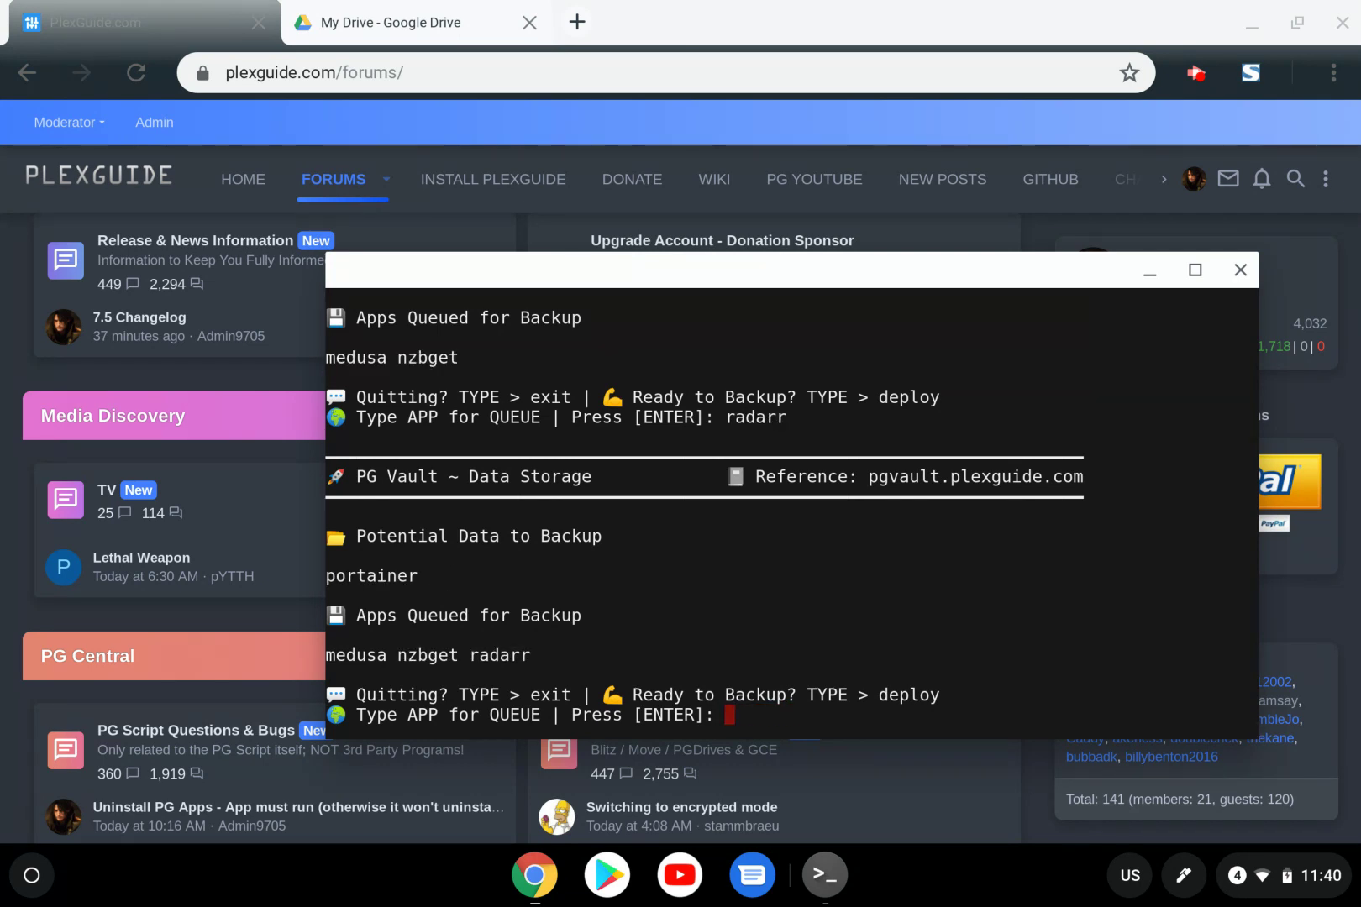
type("deploy")
key("Return")
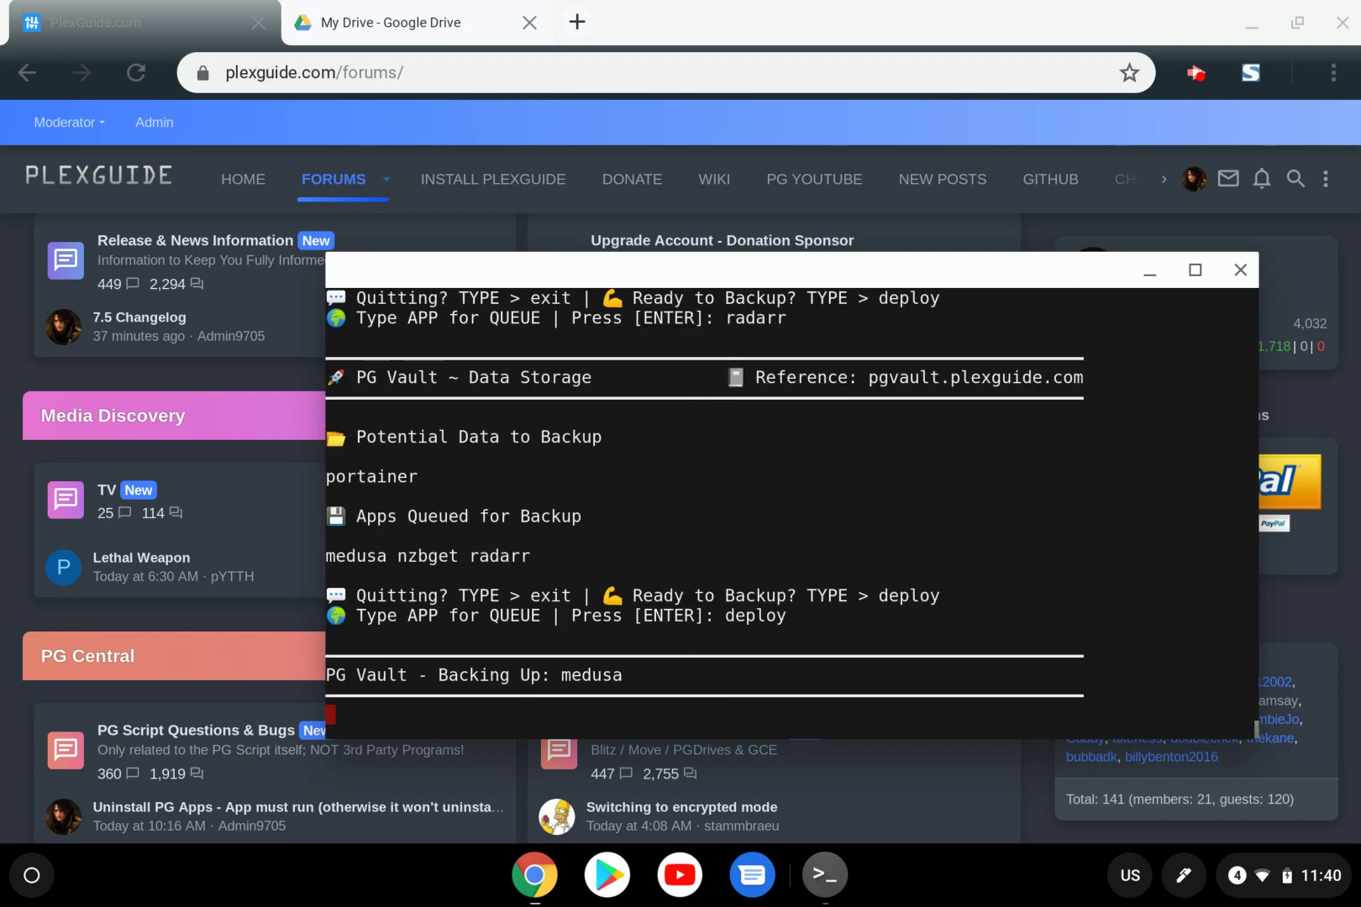